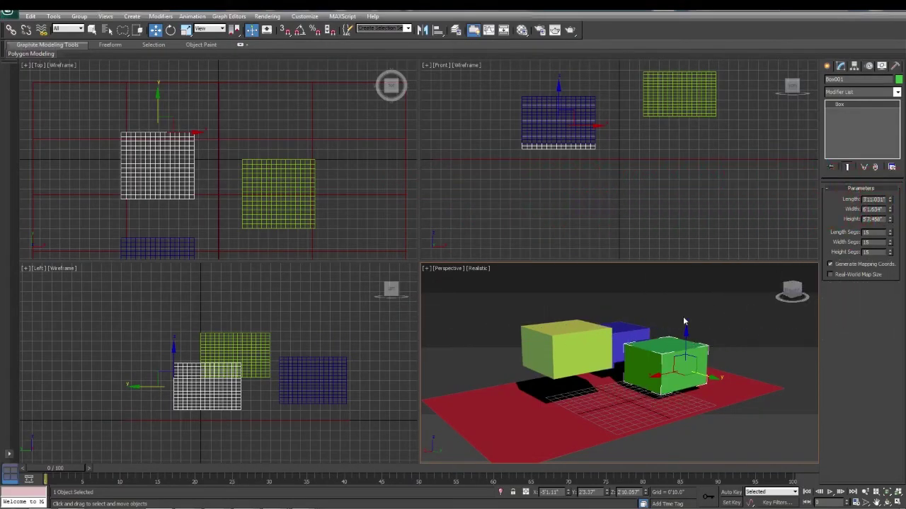
# - Examine the scene's objects by selecting the red plane and the yellow, green and blue boxes in turn
pyautogui.click(501, 398)
pyautogui.click(568, 349)
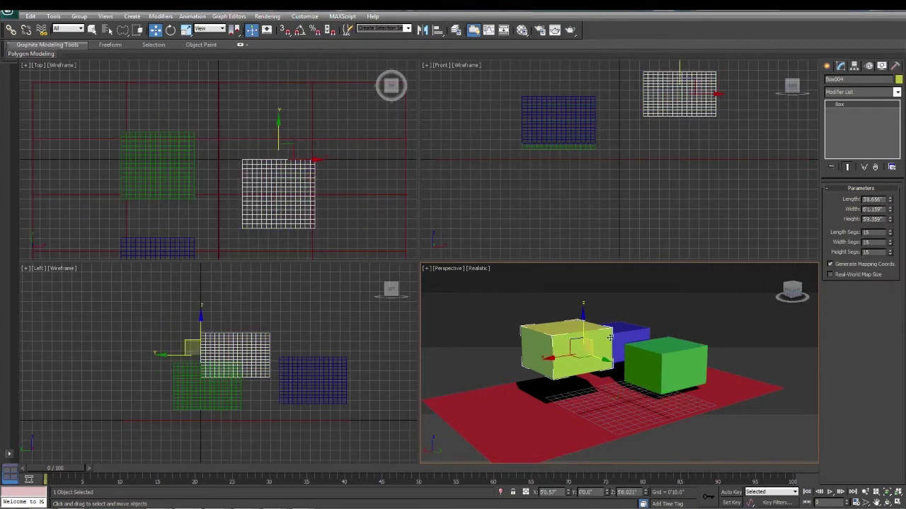
pyautogui.click(625, 333)
pyautogui.click(661, 361)
pyautogui.click(630, 336)
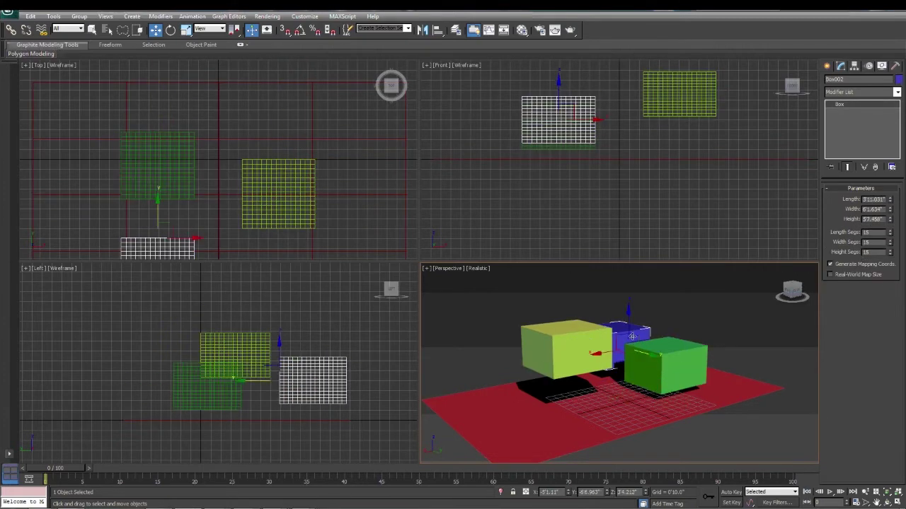
pyautogui.click(566, 338)
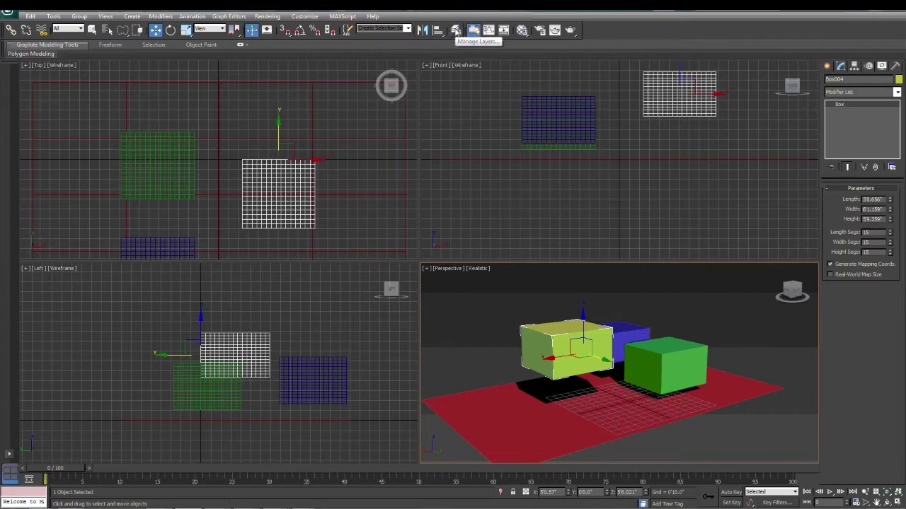
# - Examine which objects the default layer contains in the layer manager, and close the manager
pyautogui.click(457, 30)
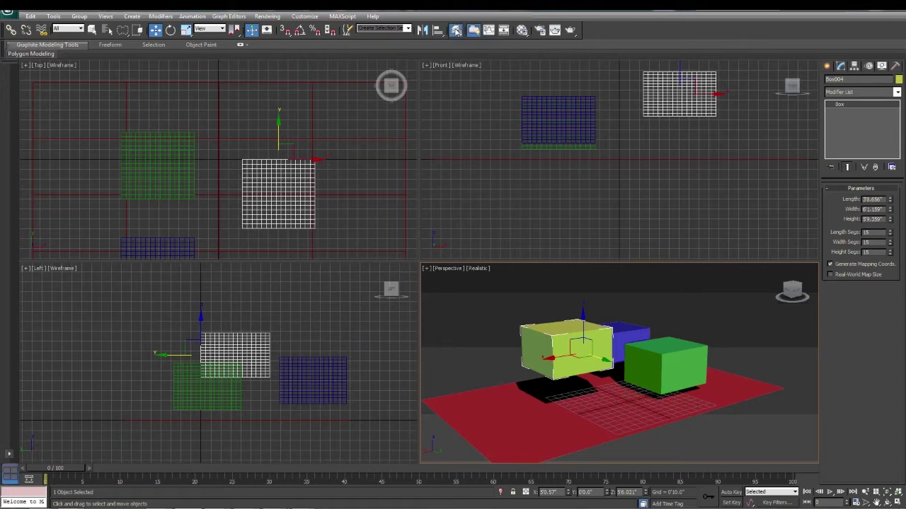
pyautogui.moveTo(428, 81); pyautogui.dragTo(254, 51)
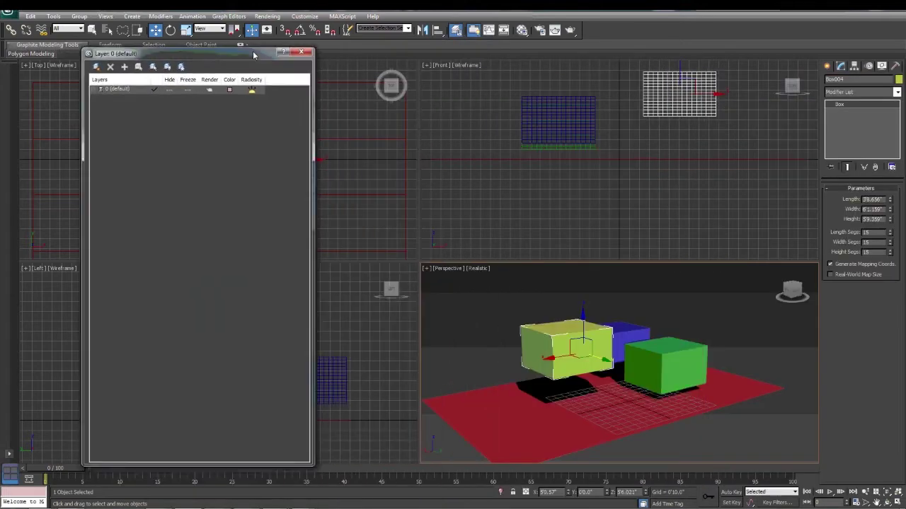
pyautogui.click(94, 87)
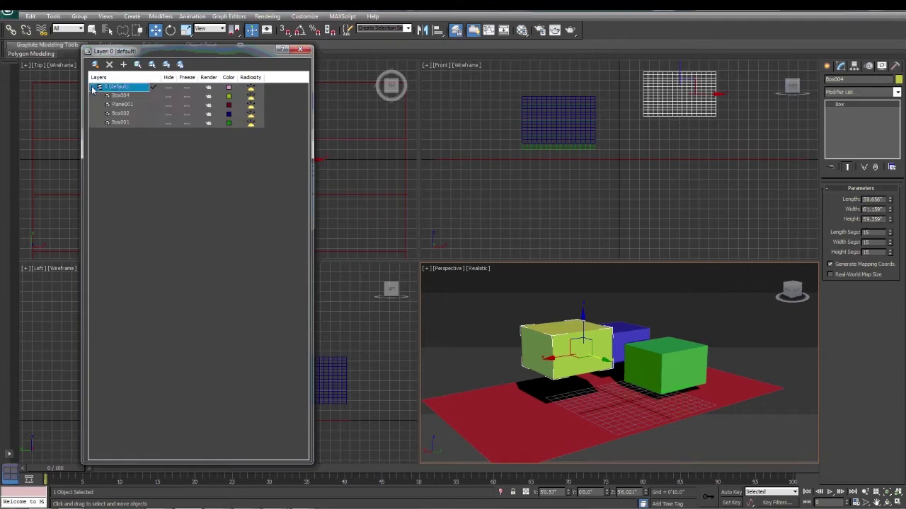
pyautogui.click(124, 106)
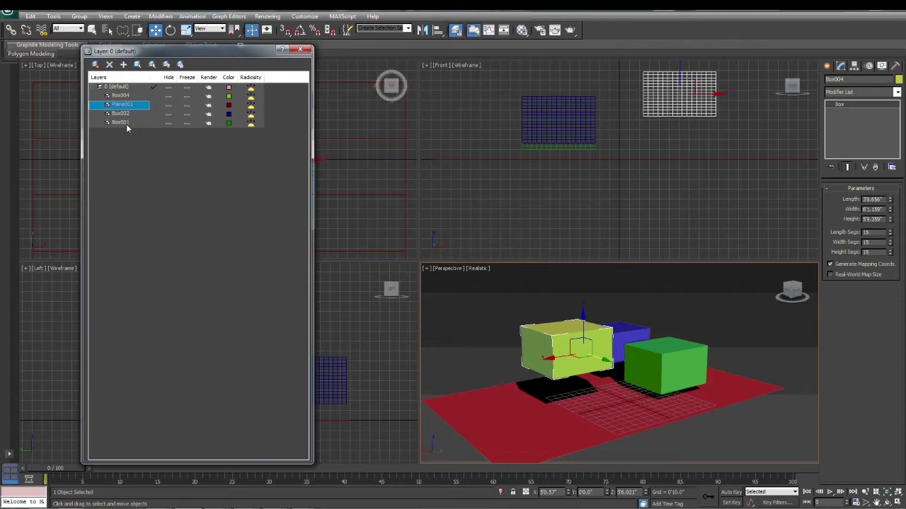
pyautogui.click(126, 124)
pyautogui.click(127, 114)
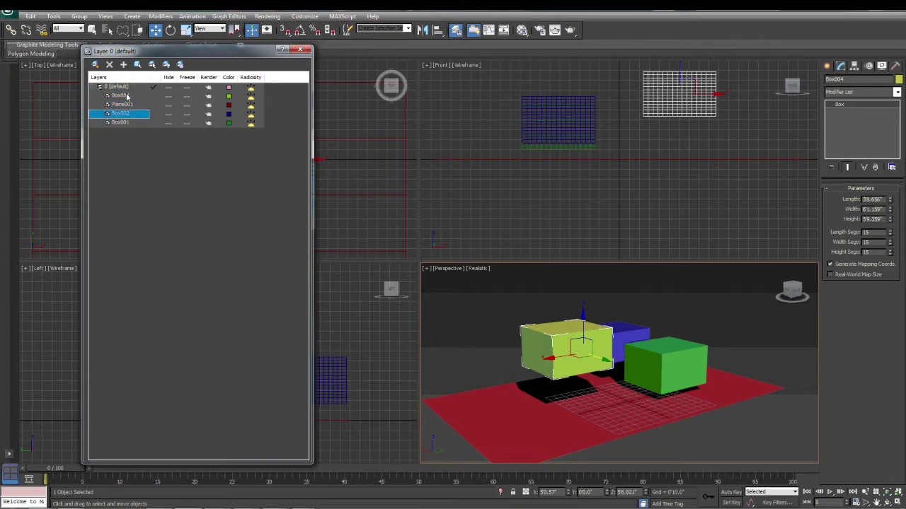
pyautogui.click(127, 95)
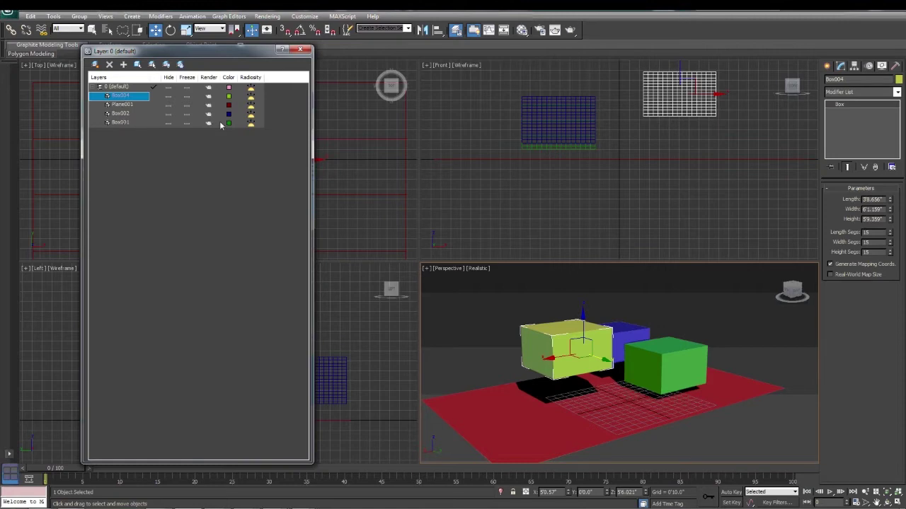
pyautogui.click(120, 125)
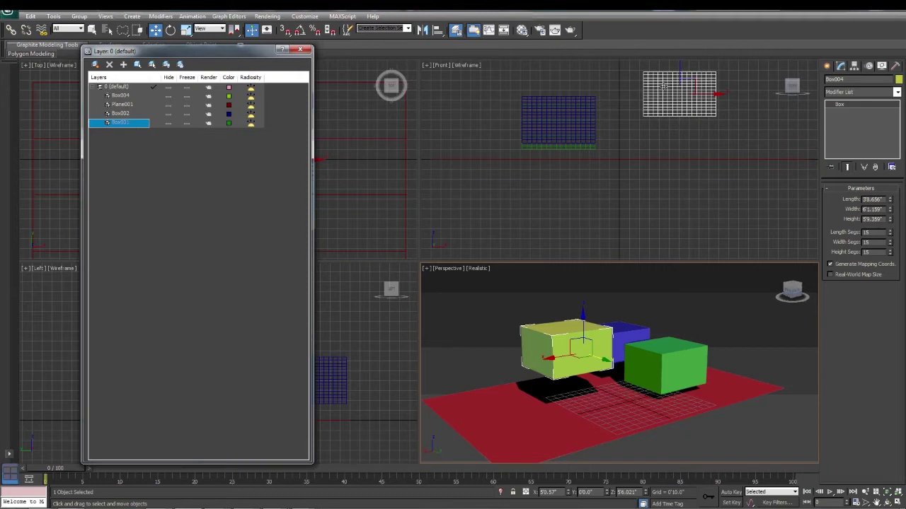
pyautogui.doubleClick(844, 80)
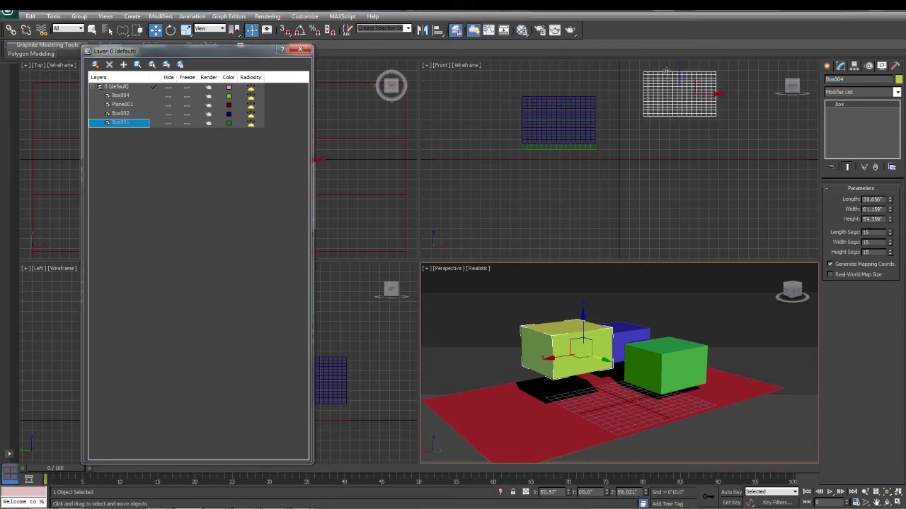
pyautogui.click(300, 49)
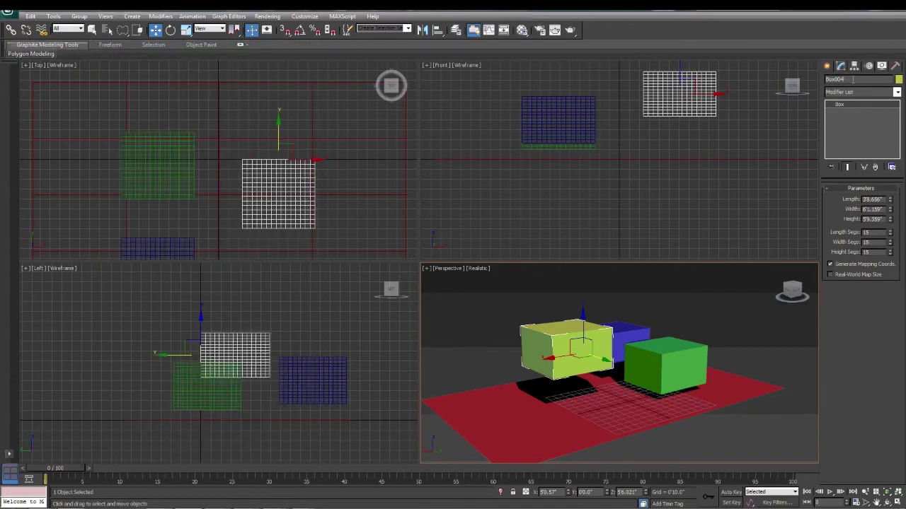
# - Rename the yellow box as YellowBox and the blue box as BlueBox
pyautogui.moveTo(853, 80); pyautogui.dragTo(819, 79)
pyautogui.write('Yellow')
pyautogui.click(626, 329)
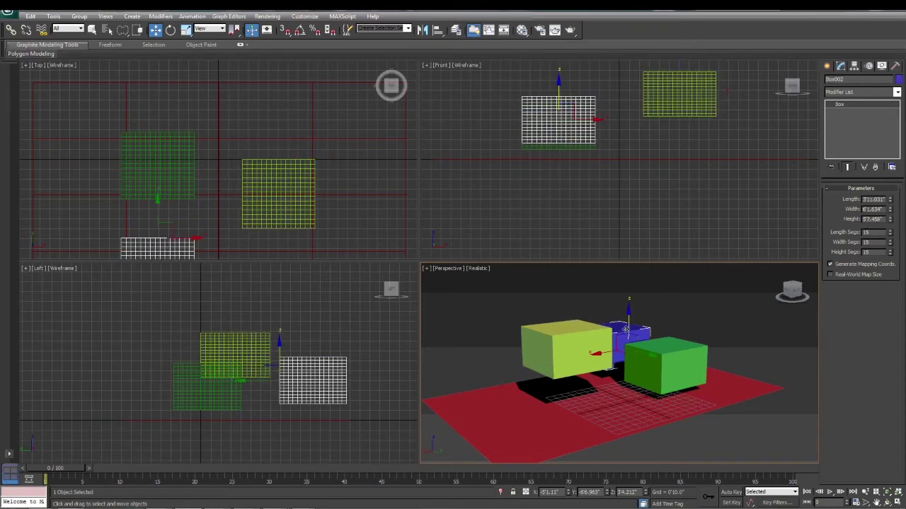
pyautogui.moveTo(858, 79); pyautogui.dragTo(816, 80)
pyautogui.write('Blue')
# - Rename the green box as GreenBox and clear the selection
pyautogui.click(686, 354)
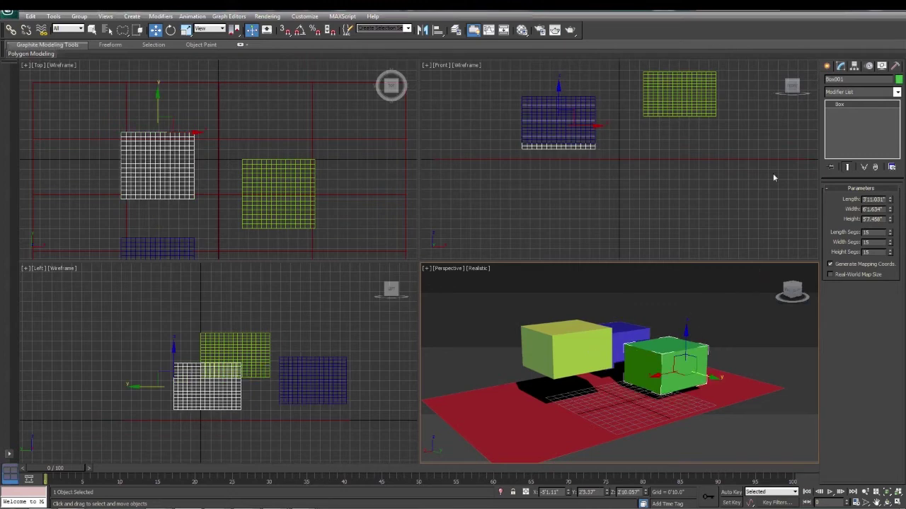
pyautogui.moveTo(867, 80); pyautogui.dragTo(811, 83)
pyautogui.write('Green')
pyautogui.click(702, 292)
# - Create a new layer in the layer manager containing the yellow, blue and green boxes, and expand it
pyautogui.click(455, 30)
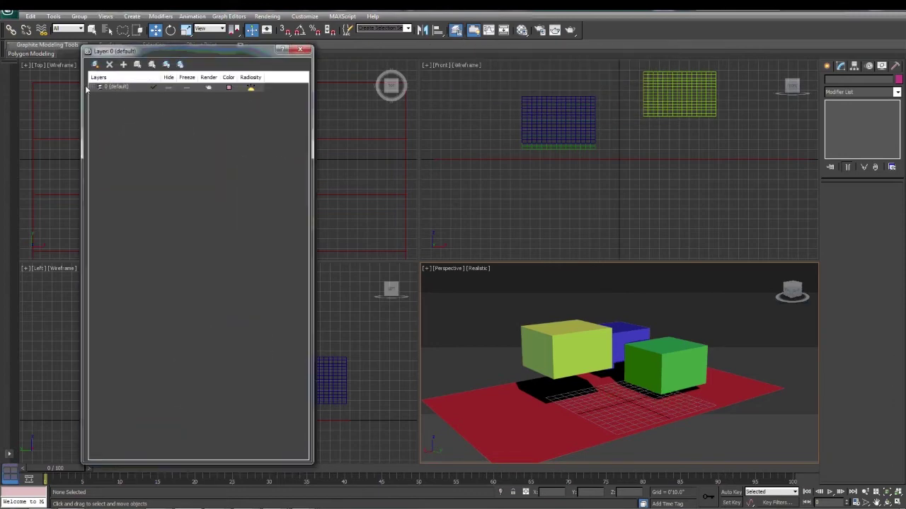
pyautogui.click(99, 86)
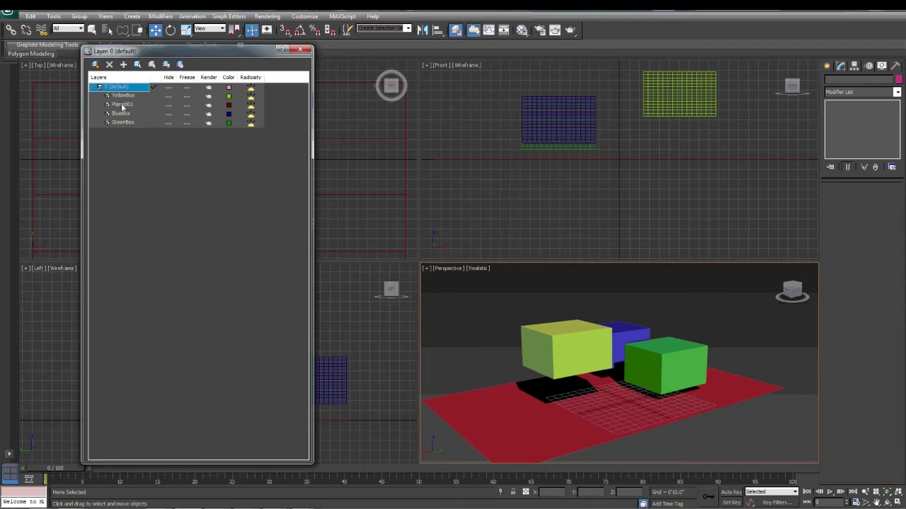
pyautogui.click(564, 348)
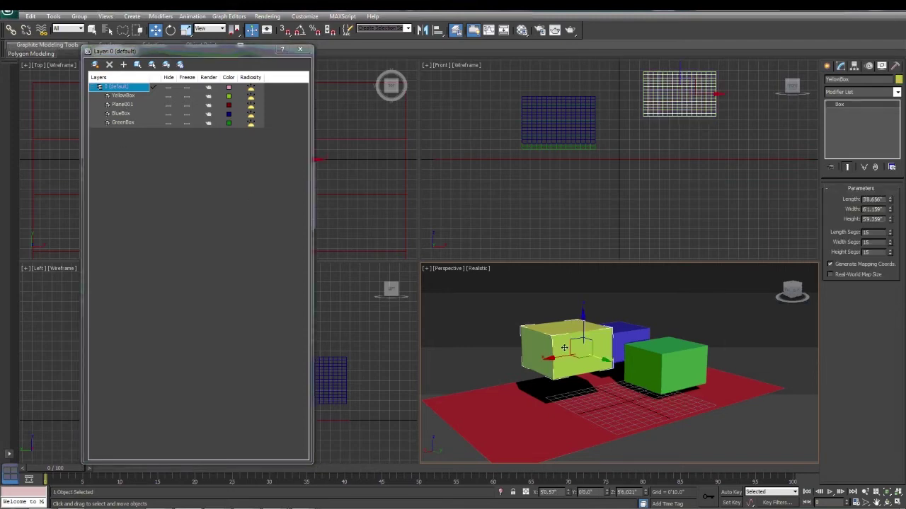
pyautogui.keyDown('ctrl'); pyautogui.click(624, 334); pyautogui.keyUp('ctrl')
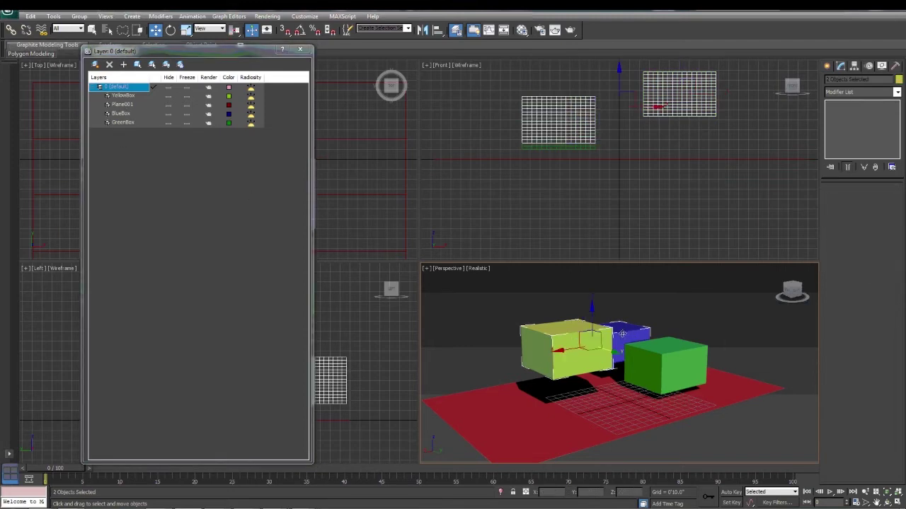
pyautogui.keyDown('ctrl'); pyautogui.click(654, 351); pyautogui.keyUp('ctrl')
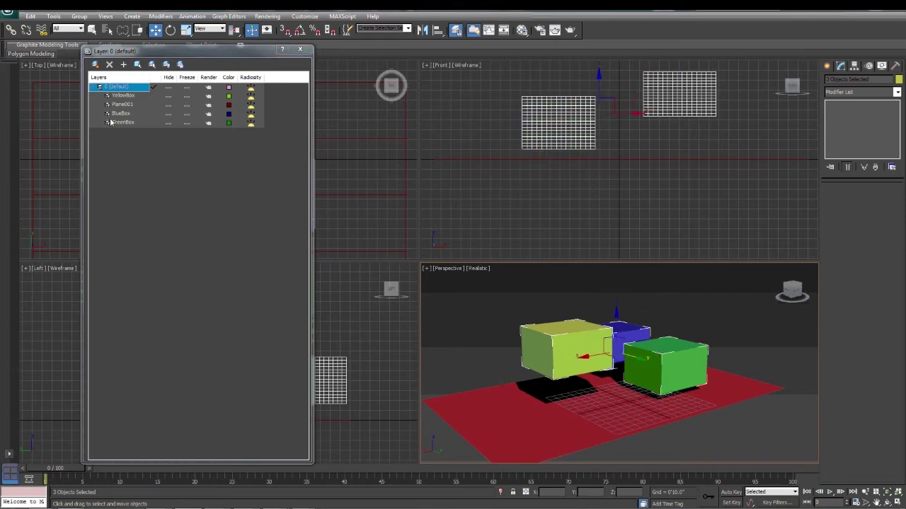
pyautogui.click(95, 65)
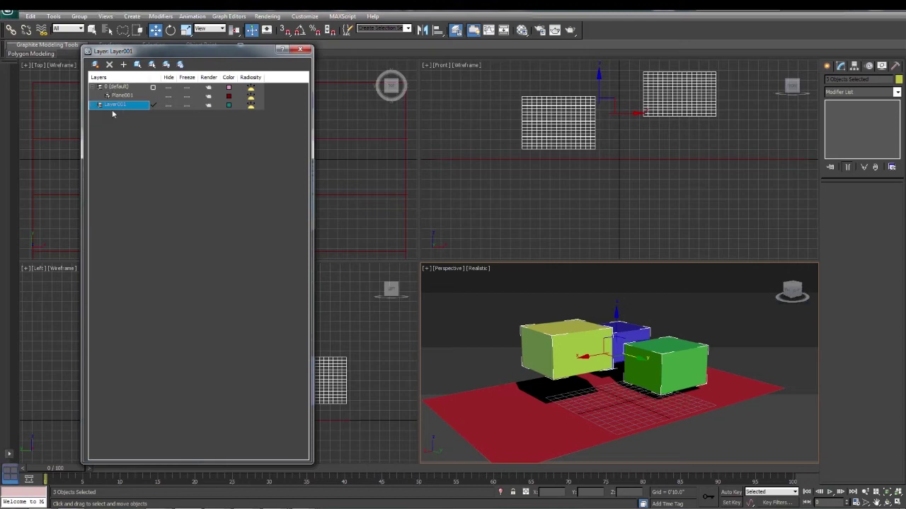
pyautogui.click(94, 107)
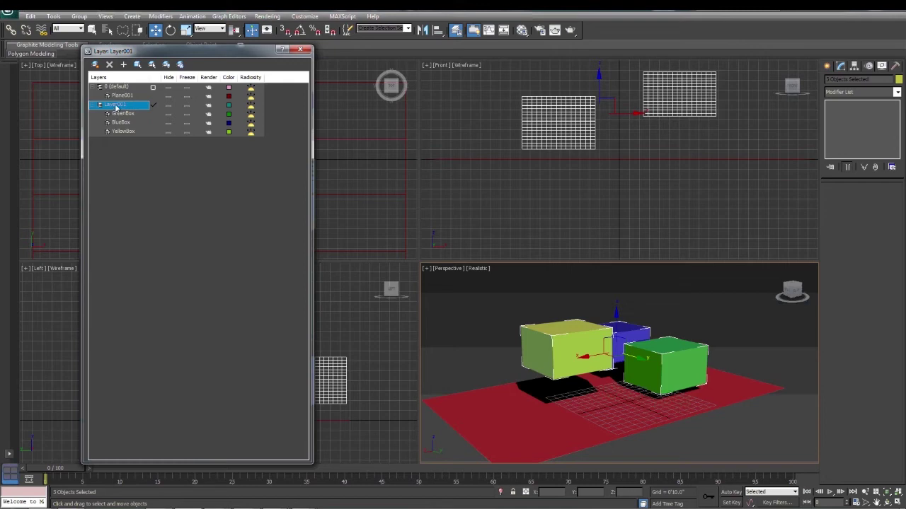
# - Rename the new layer as BoxLayer
pyautogui.click(116, 105)
pyautogui.write('Bo')
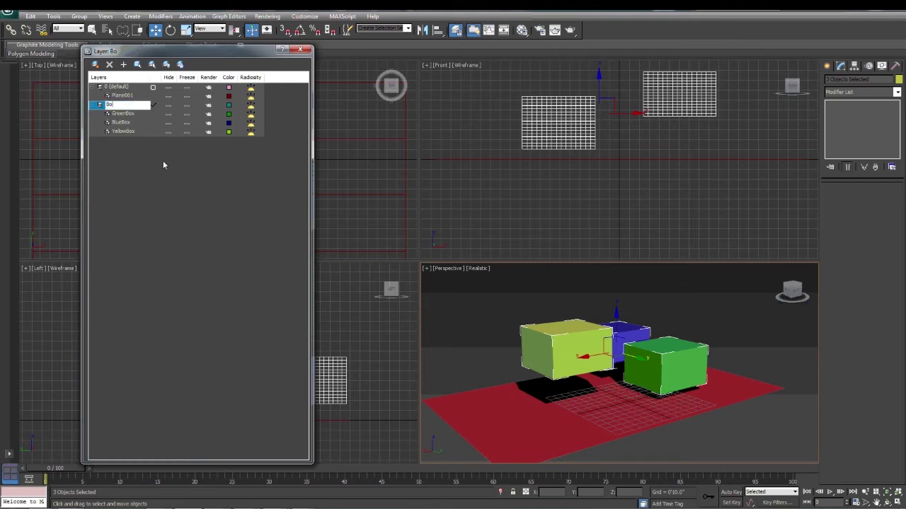
pyautogui.write('xLayer')
pyautogui.click(144, 161)
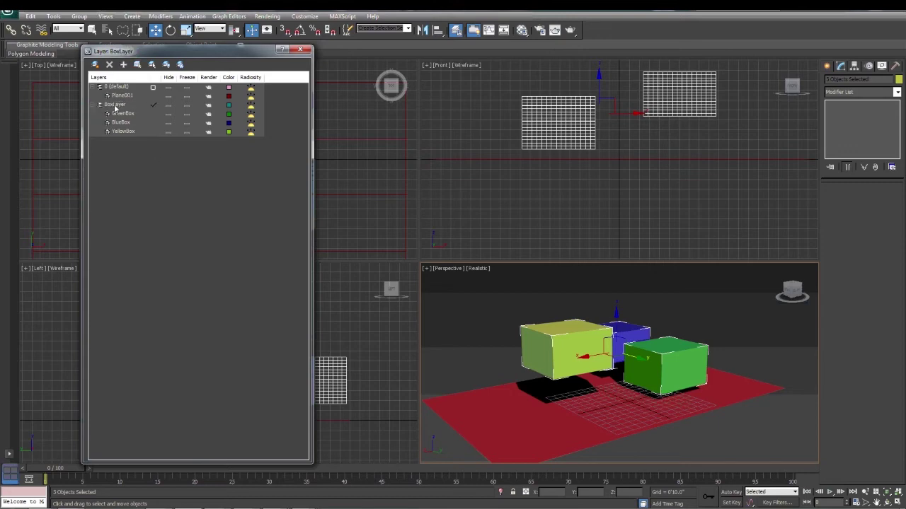
# - Hide BoxLayer with all its boxes and show it again
pyautogui.click(114, 107)
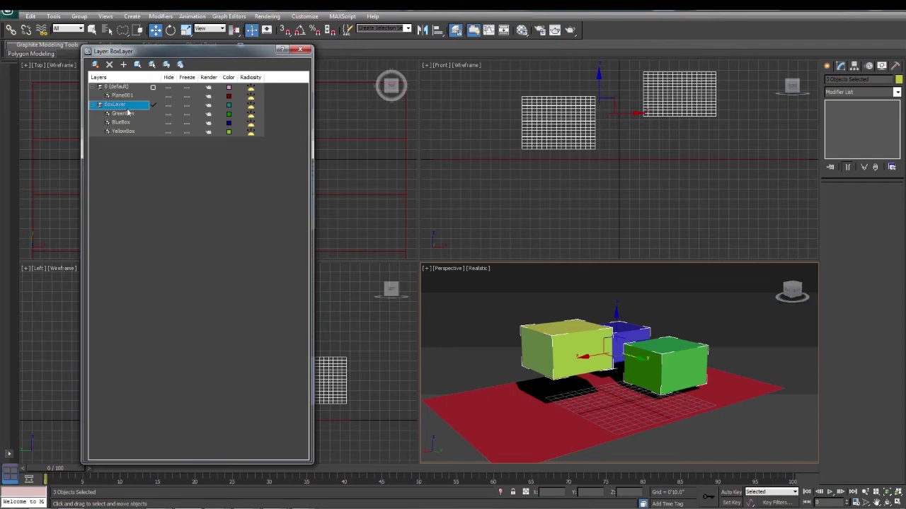
pyautogui.click(168, 106)
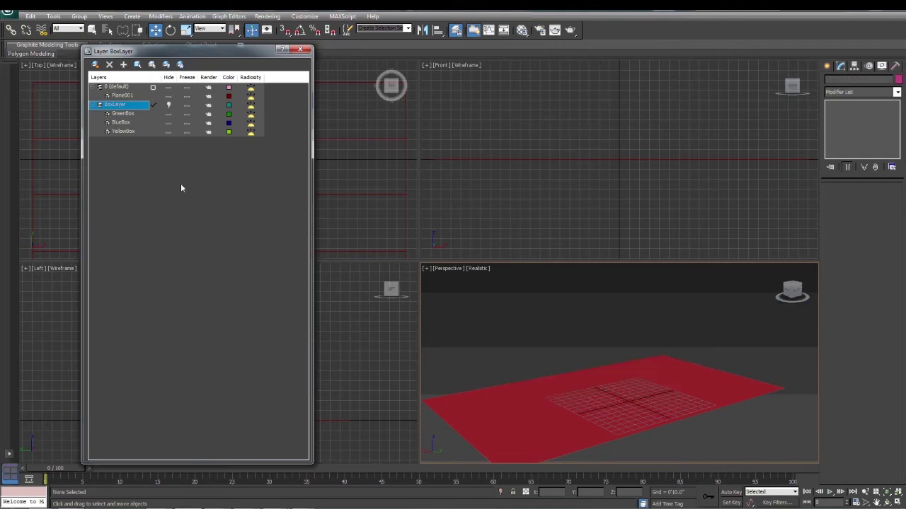
pyautogui.click(168, 106)
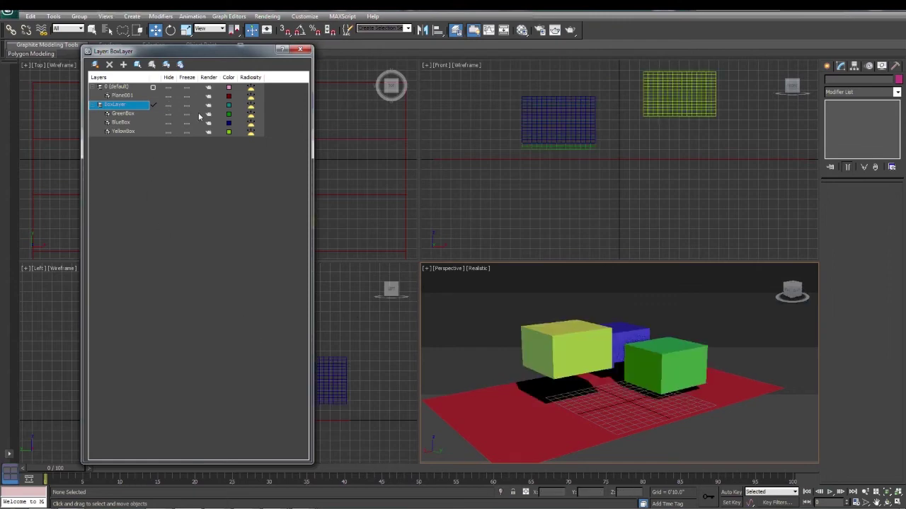
# - Move the yellow box slightly along its X axis and freeze BoxLayer
pyautogui.click(574, 338)
pyautogui.moveTo(556, 362); pyautogui.dragTo(552, 362)
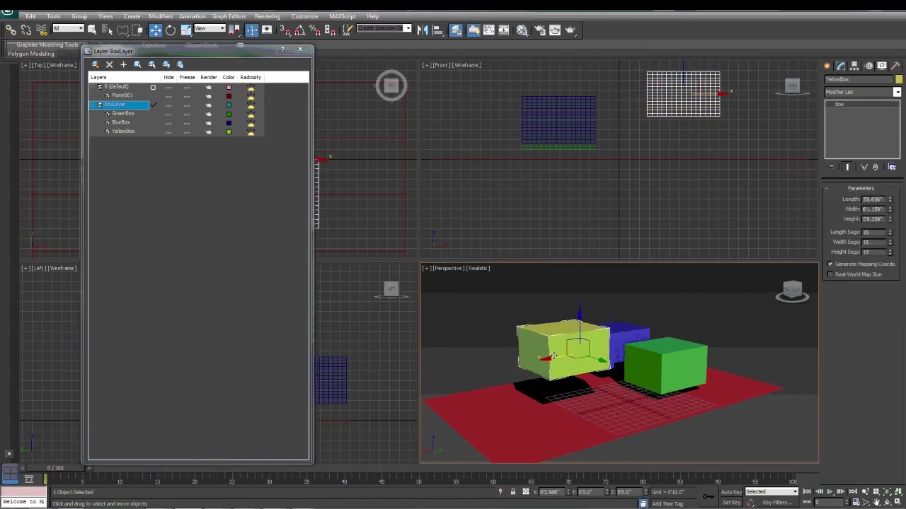
pyautogui.click(186, 106)
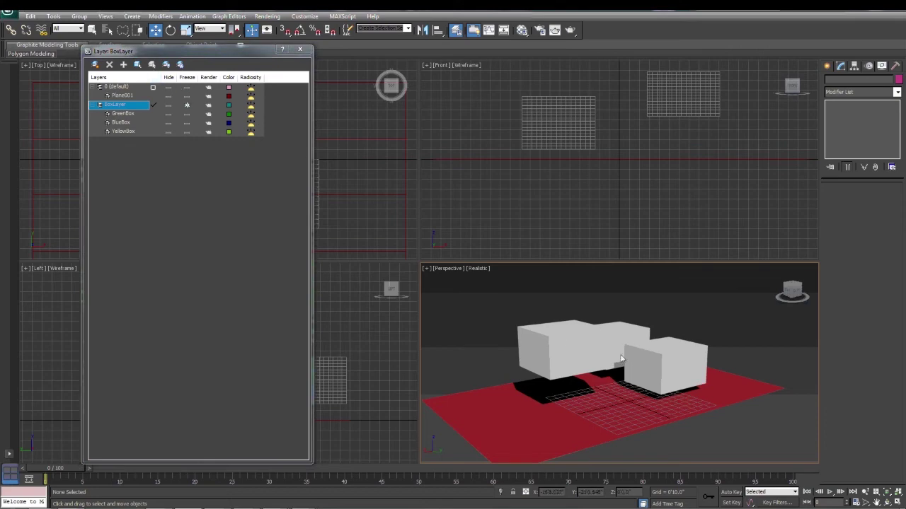
# - Lower the red plane to a Z position of about -1'4.6" and unfreeze BoxLayer
pyautogui.click(536, 420)
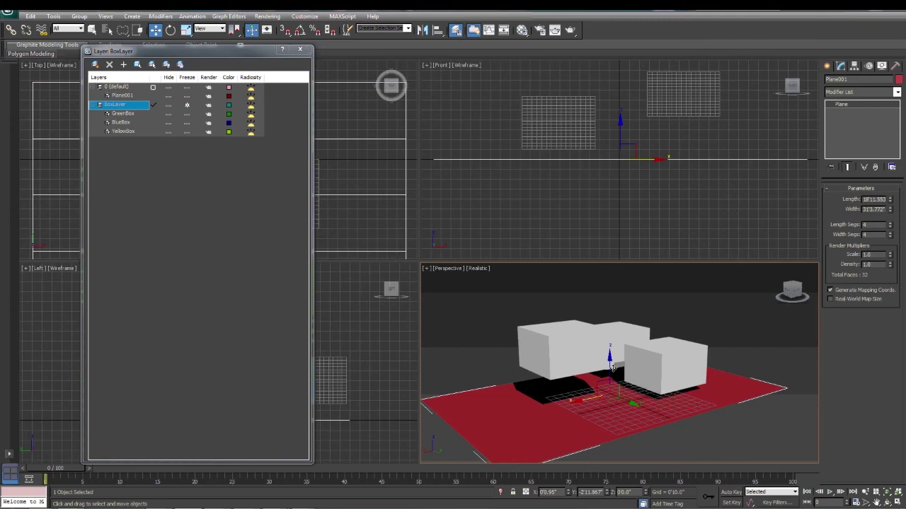
pyautogui.moveTo(609, 368)
pyautogui.mouseDown()
pyautogui.moveTo(609, 305)
pyautogui.moveTo(615, 382)
pyautogui.mouseUp()
pyautogui.moveTo(791, 292); pyautogui.dragTo(789, 292)
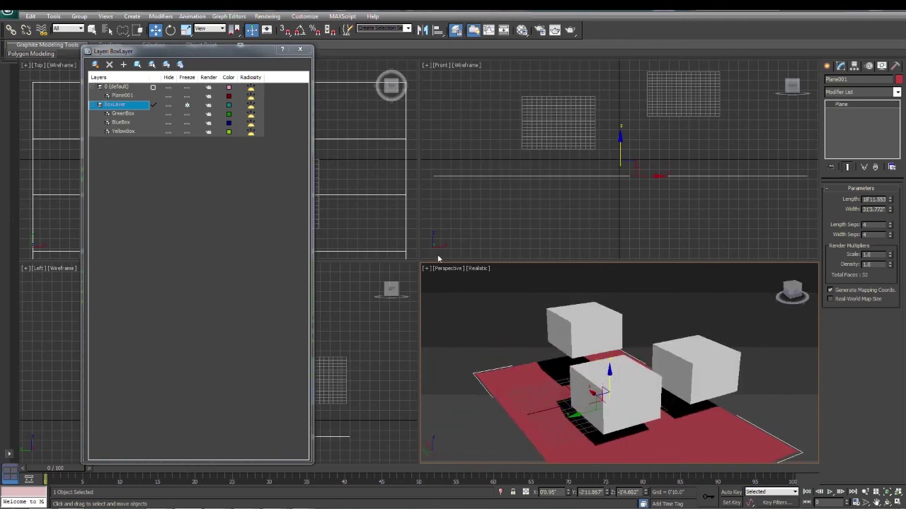
pyautogui.click(187, 105)
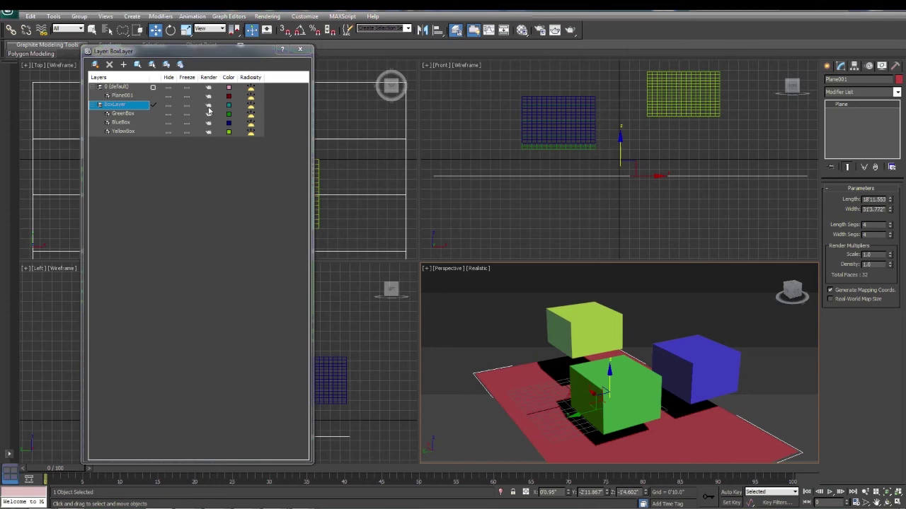
# - Turn off rendering for BoxLayer and its three boxes, test-render the perspective view, and close the rendered image
pyautogui.click(208, 107)
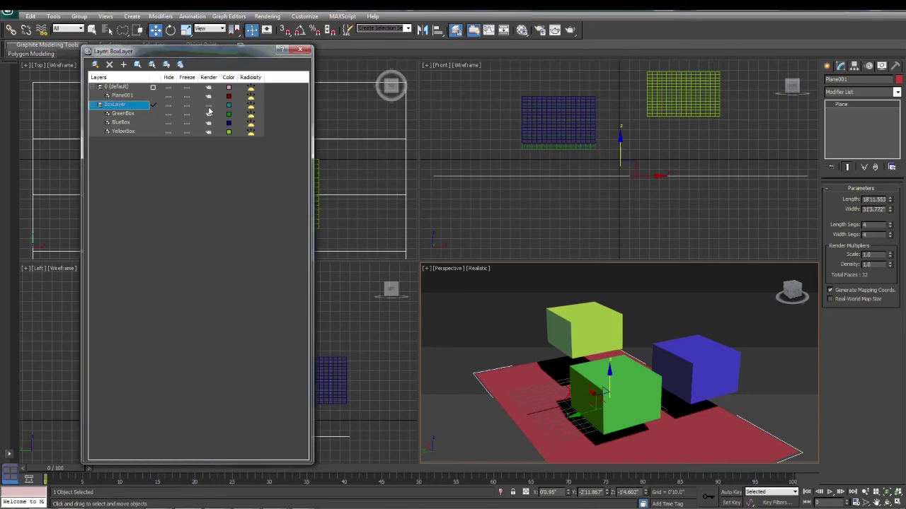
pyautogui.click(570, 30)
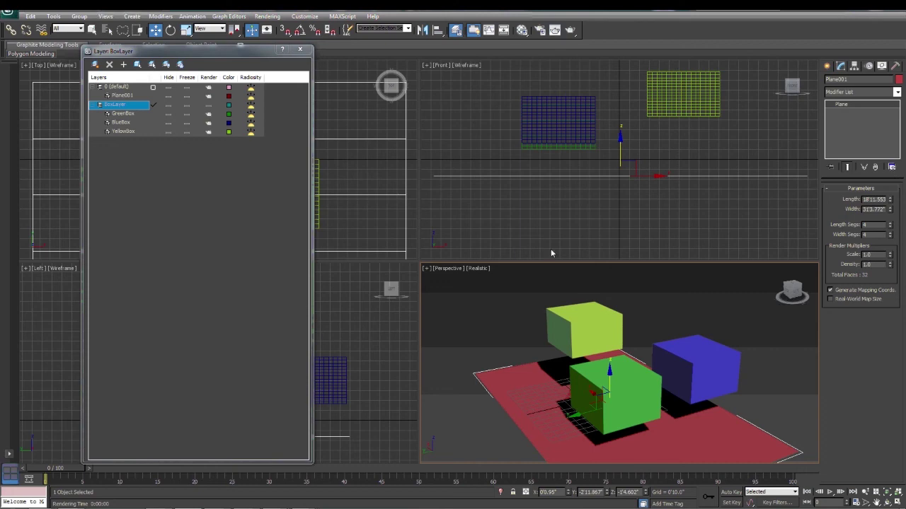
pyautogui.click(122, 131)
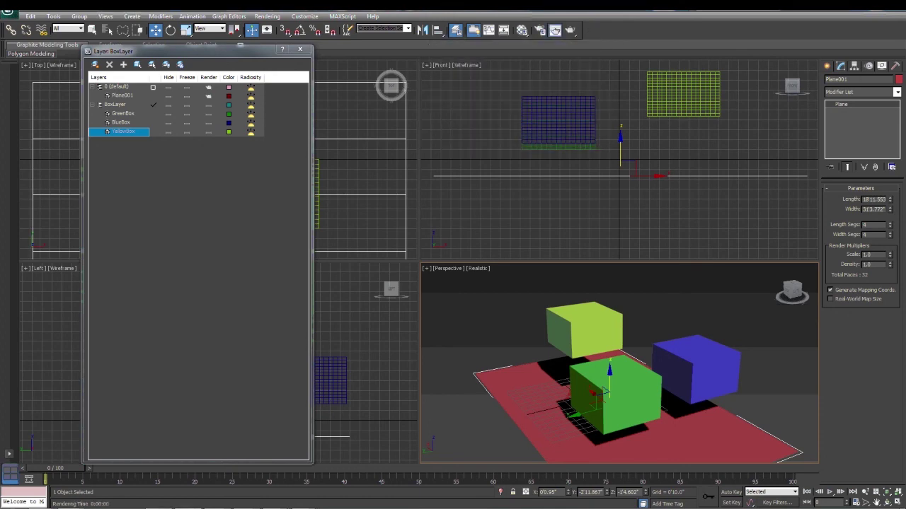
pyautogui.click(554, 29)
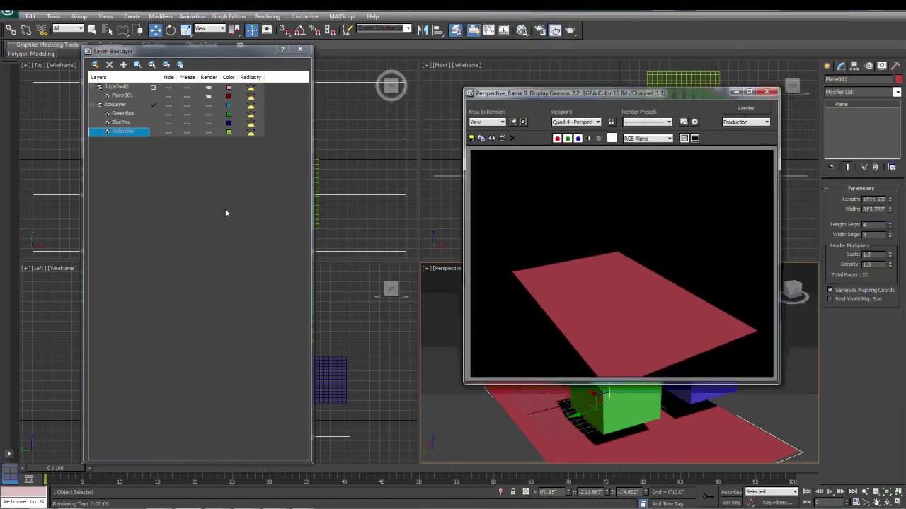
pyautogui.click(766, 91)
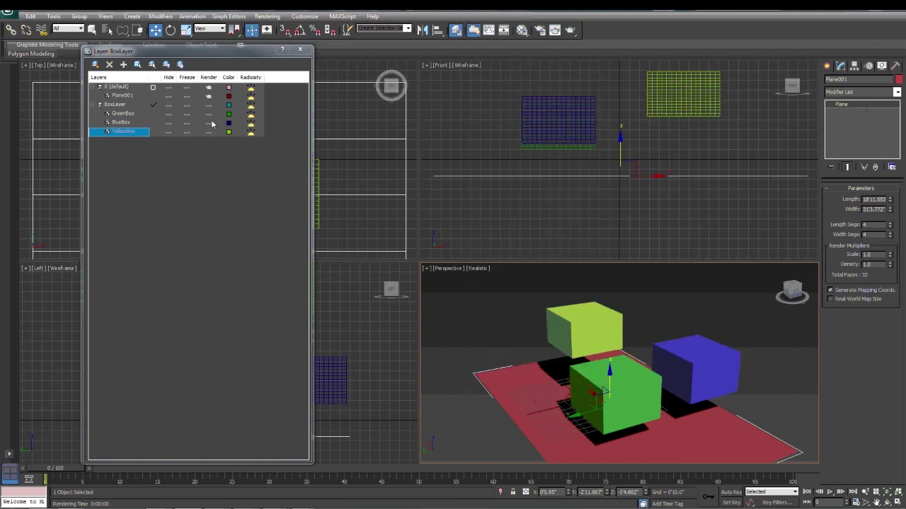
# - Turn rendering on for BlueBox only within BoxLayer and render the perspective view again
pyautogui.click(208, 123)
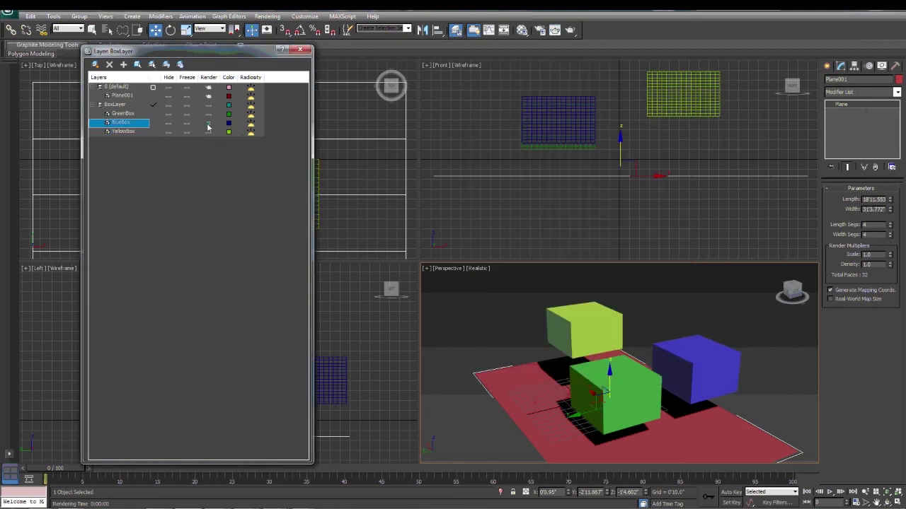
pyautogui.click(571, 30)
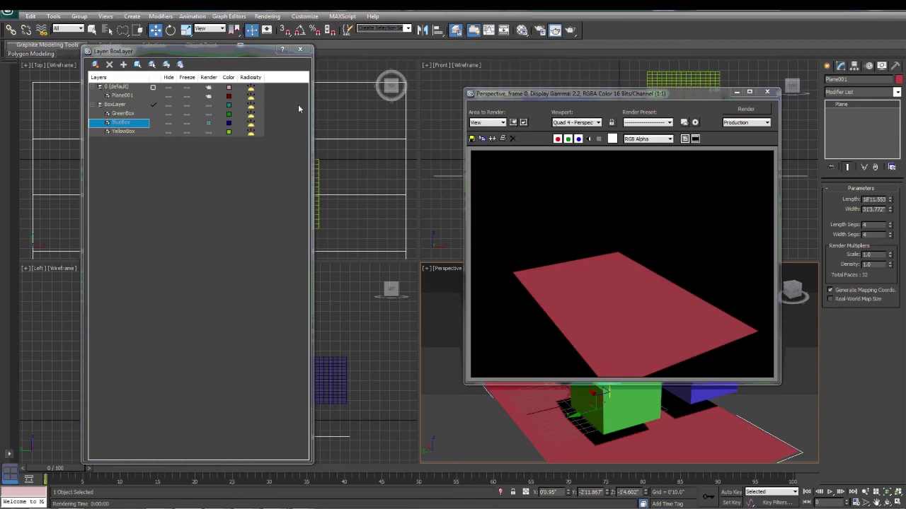
pyautogui.click(208, 123)
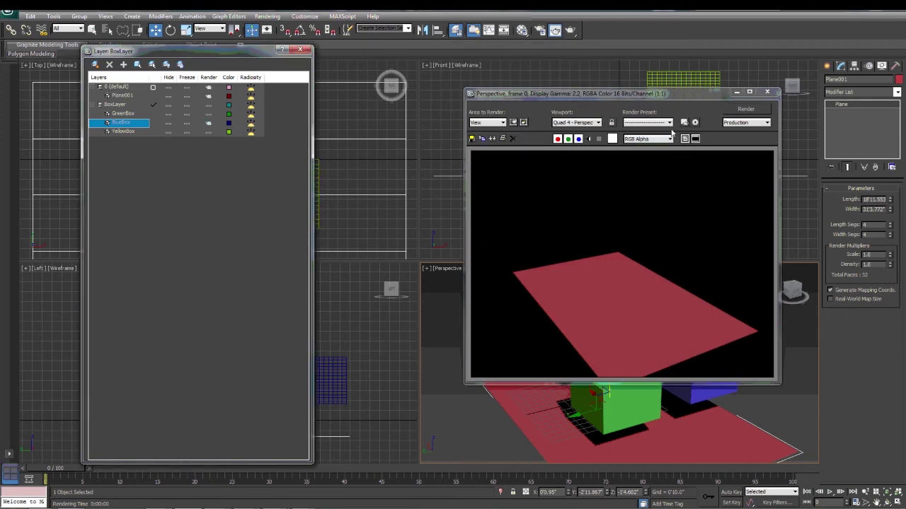
pyautogui.click(746, 109)
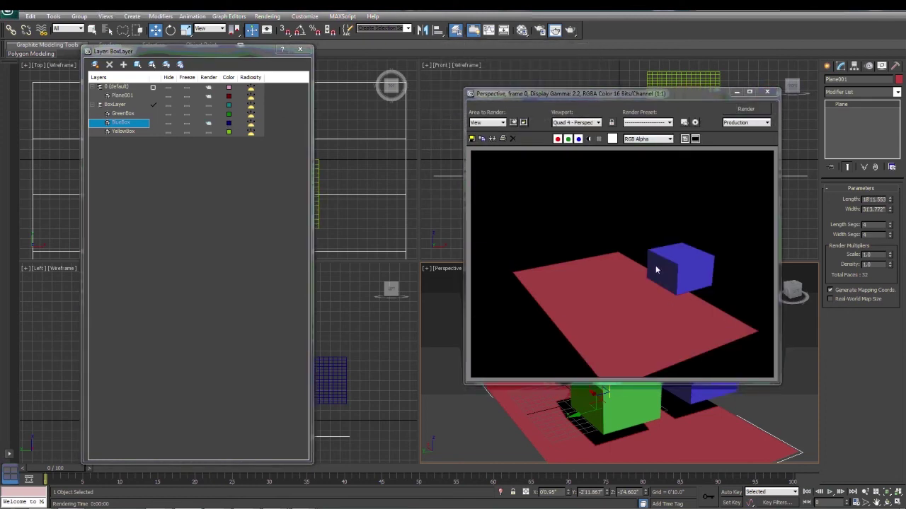